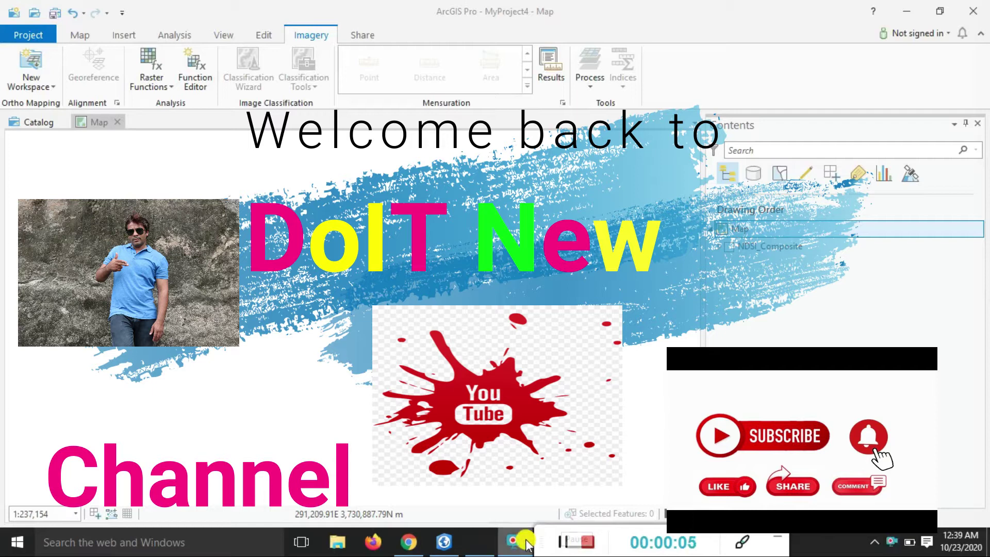
# - On the Indices gallery page, select the formula line 'MNDWI = (Green - SWIR) / (Green + SWIR)'
pyautogui.hotkey('alt', 'Tab')
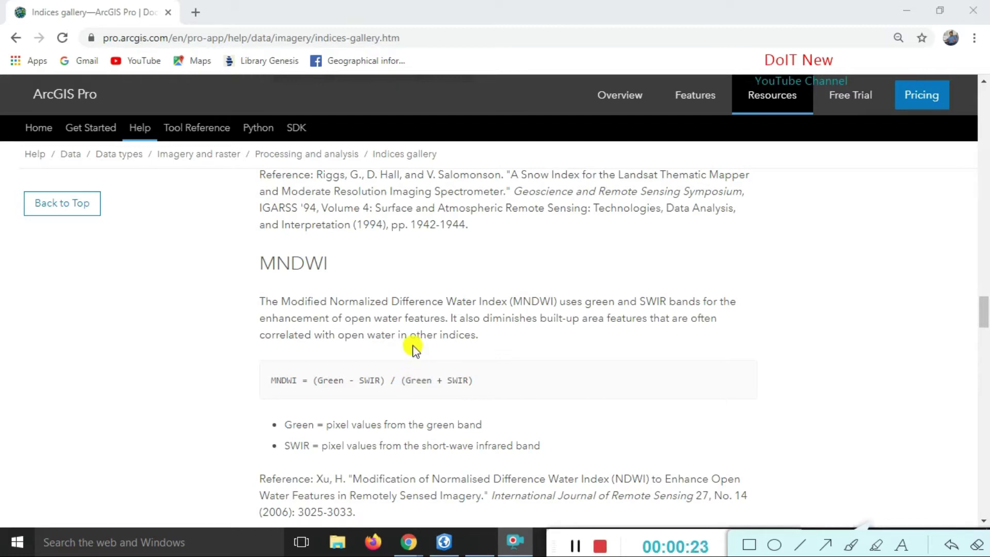
pyautogui.moveTo(382, 318); pyautogui.dragTo(536, 320)
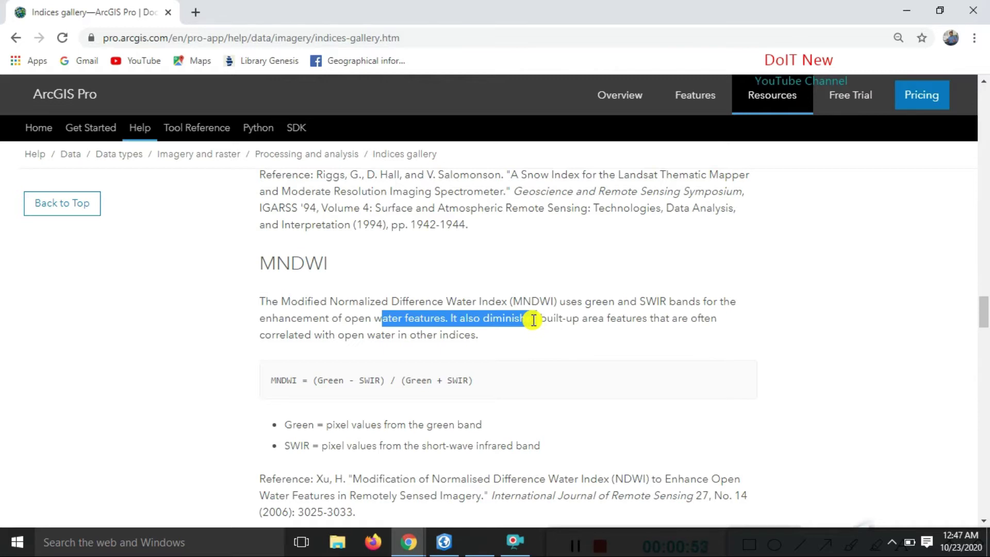
pyautogui.click(532, 386)
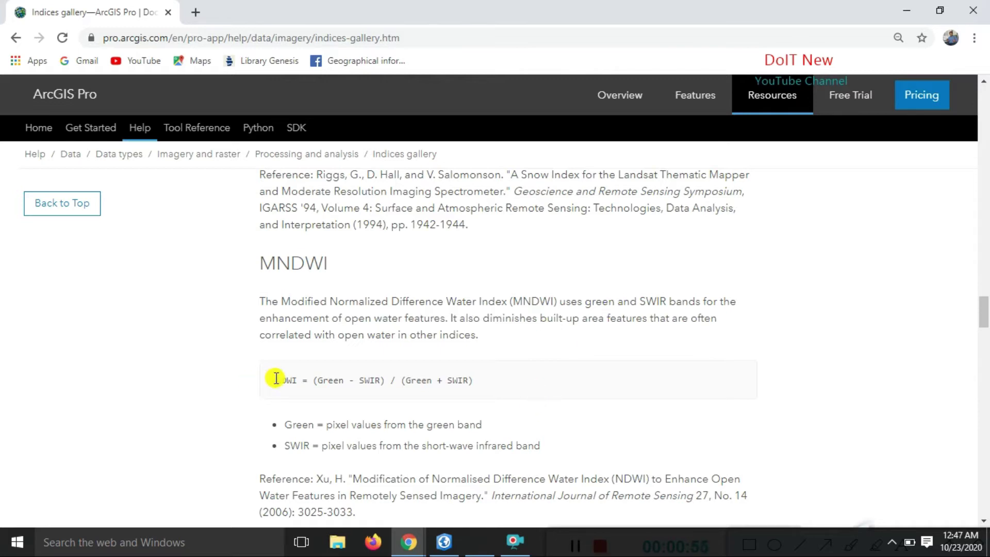
pyautogui.moveTo(272, 381); pyautogui.dragTo(484, 382)
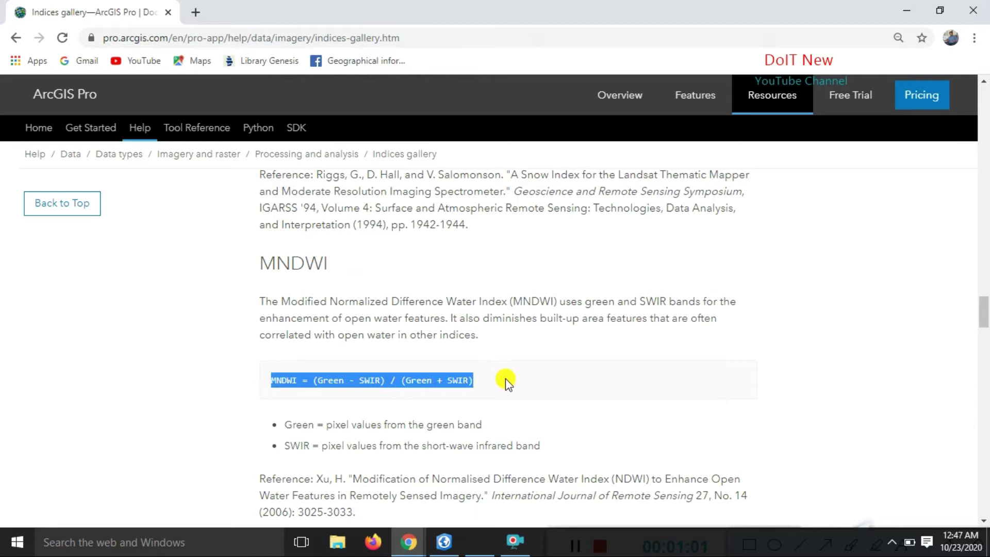
# - Back in ArcGIS Pro, cancel the MNDWI dialog and hide the Clip_Gallwan.tif layer
pyautogui.click(447, 542)
pyautogui.click(588, 321)
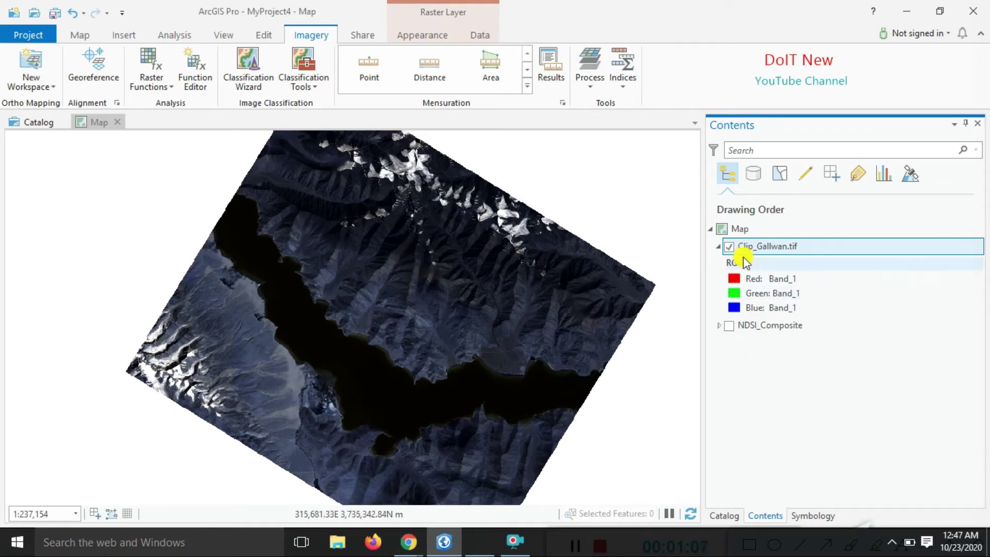
pyautogui.click(729, 247)
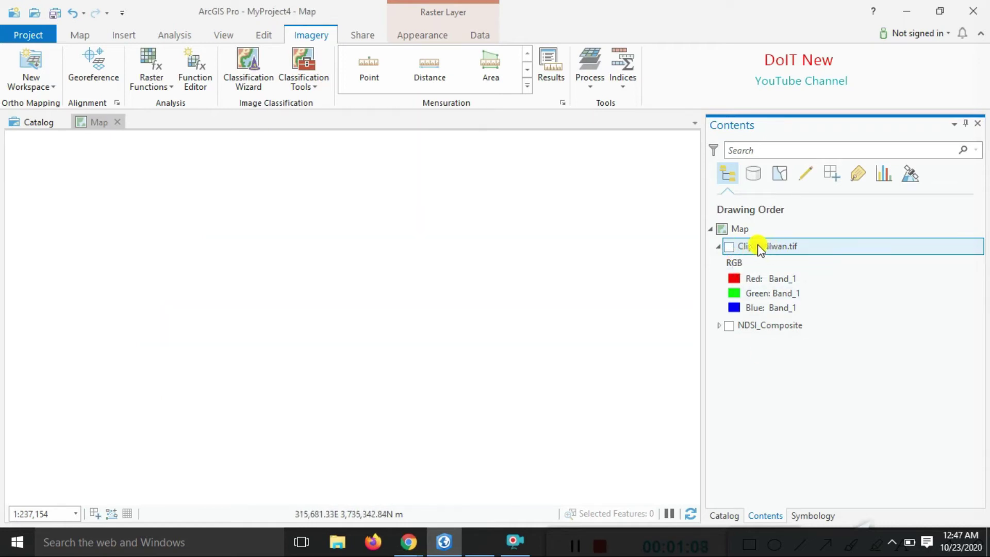
# - Add the Landsat band 3 raster (B3.TIF) to the map through Add Data
pyautogui.rightClick(739, 230)
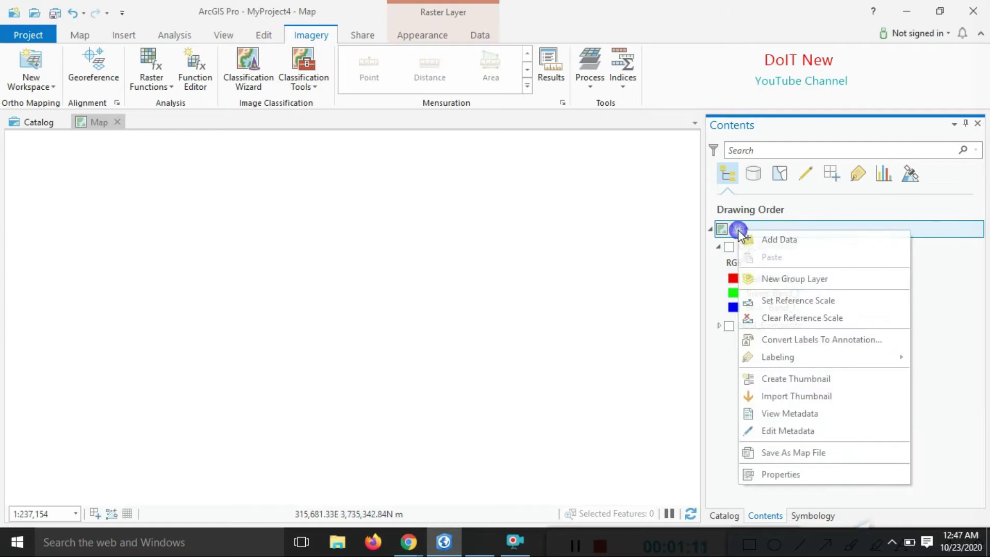
pyautogui.click(768, 240)
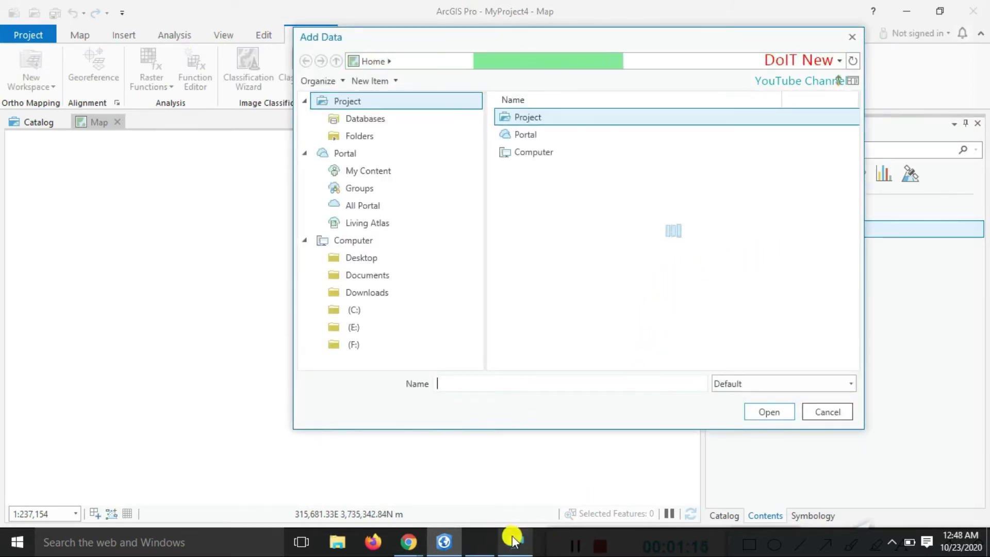
pyautogui.moveTo(409, 541)
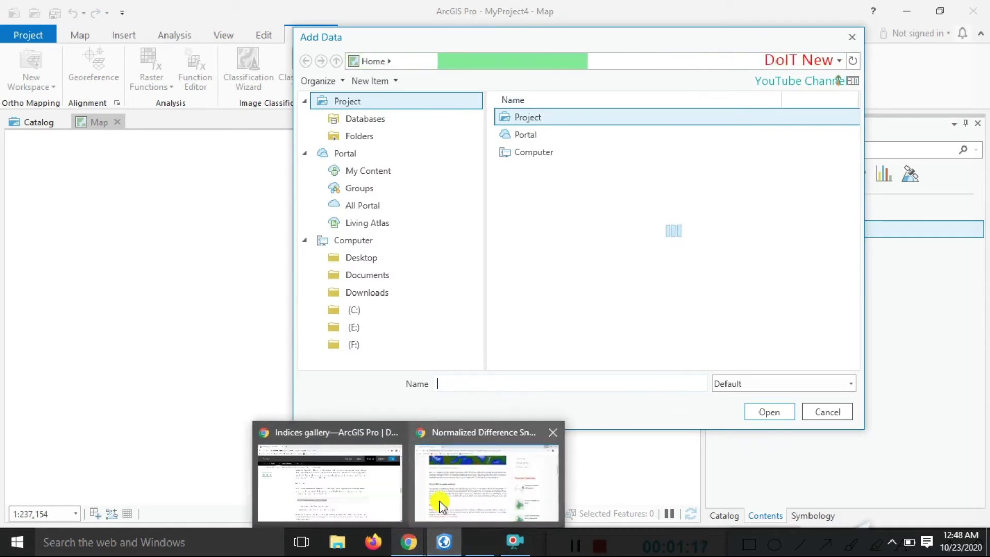
pyautogui.click(313, 495)
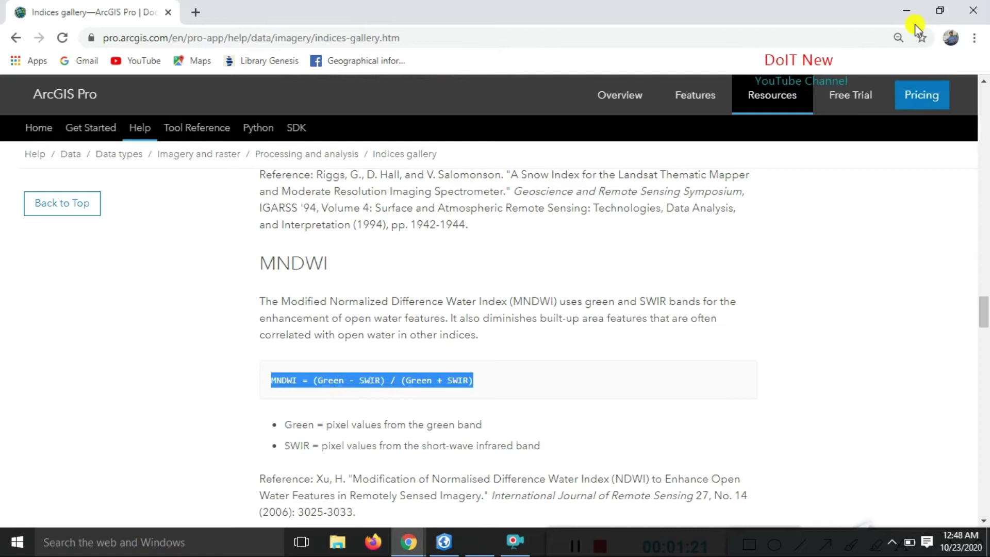
pyautogui.click(907, 11)
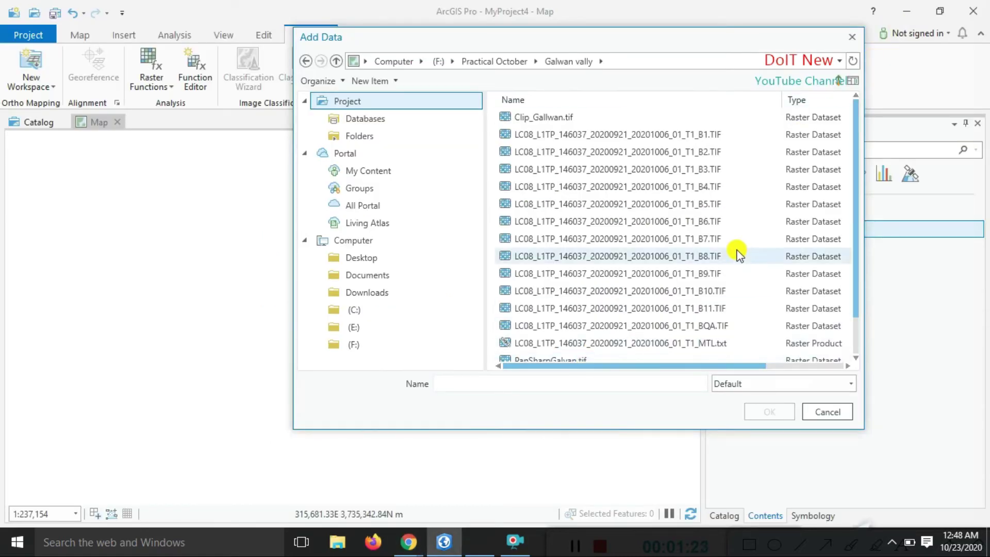
pyautogui.click(709, 153)
pyautogui.click(706, 168)
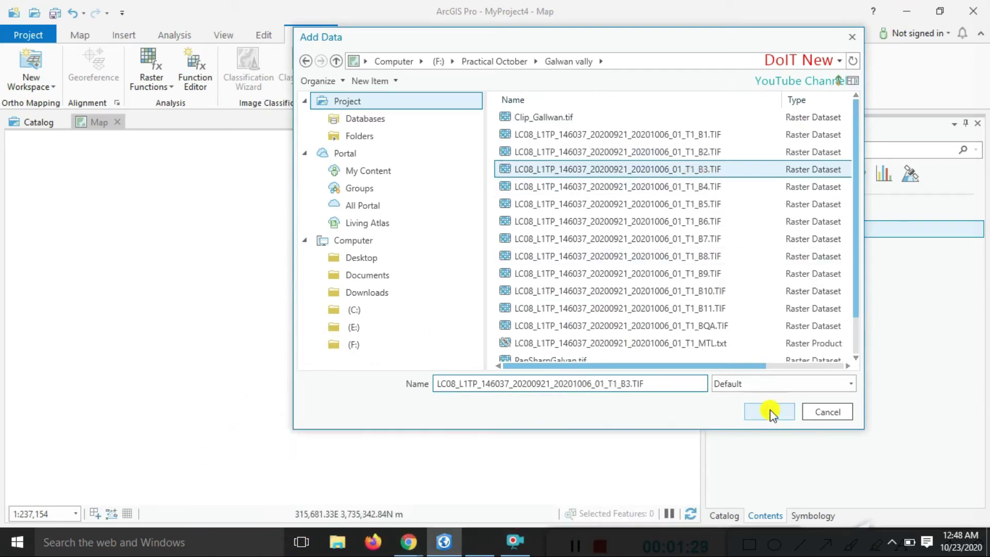
pyautogui.click(770, 413)
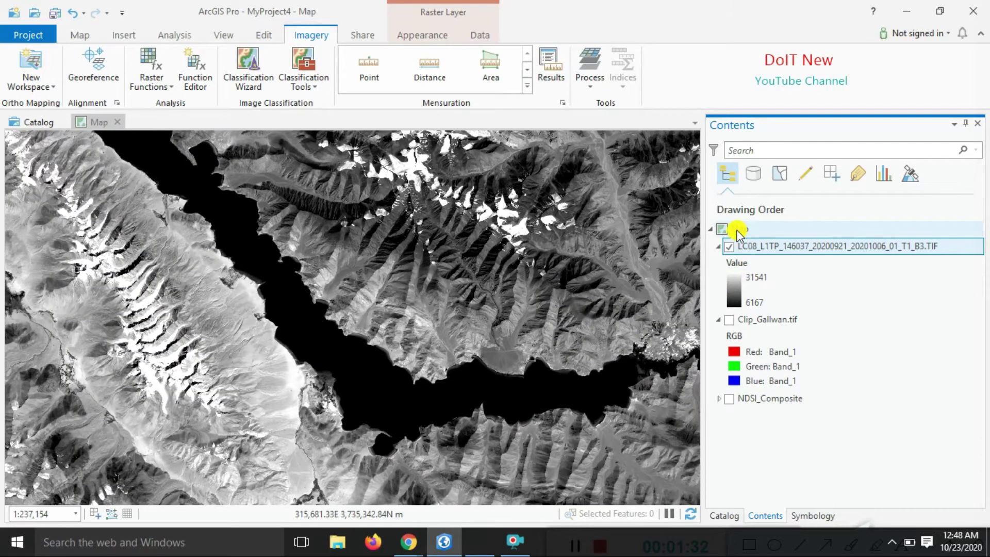
# - Add the B6.TIF and B7.TIF Landsat rasters to the map, one after the other
pyautogui.rightClick(738, 231)
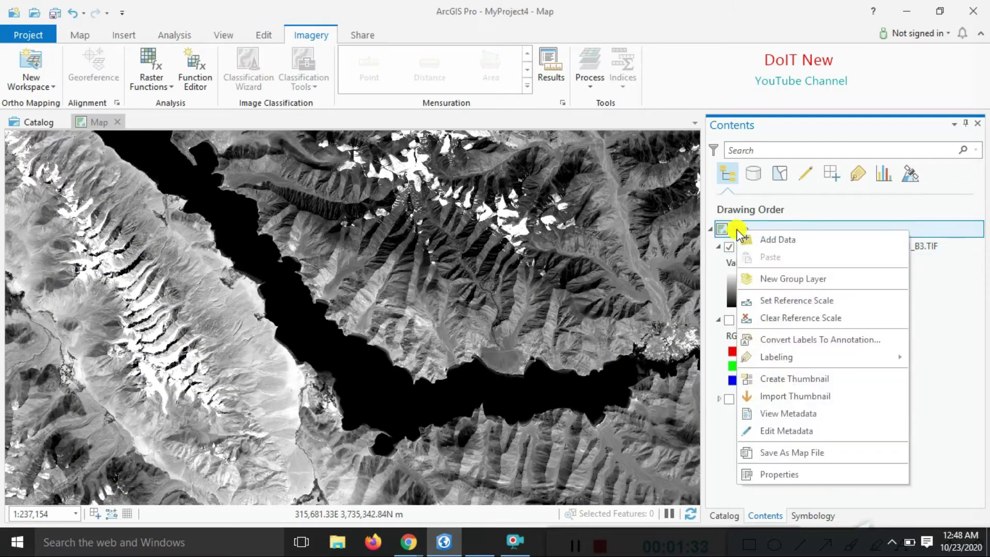
pyautogui.click(774, 240)
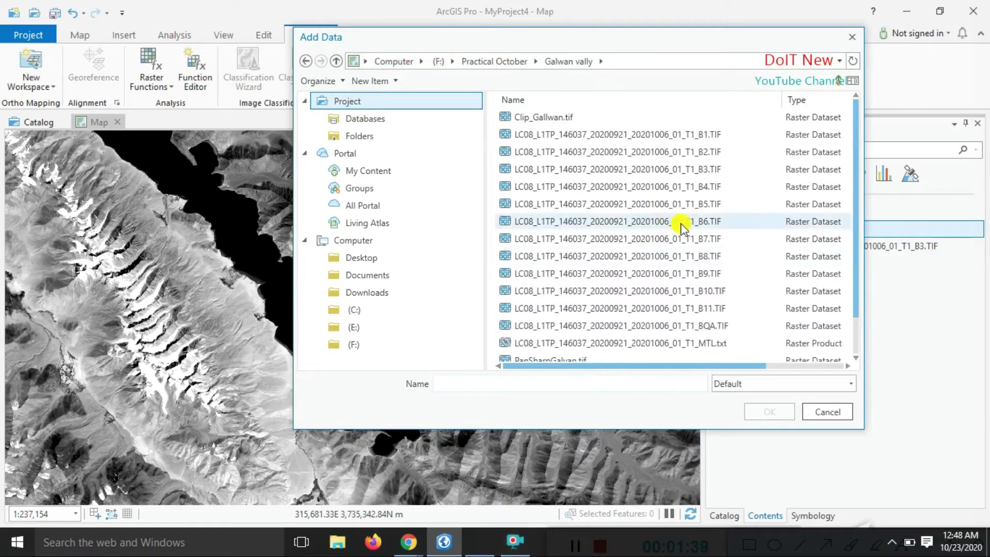
pyautogui.click(708, 221)
pyautogui.click(768, 411)
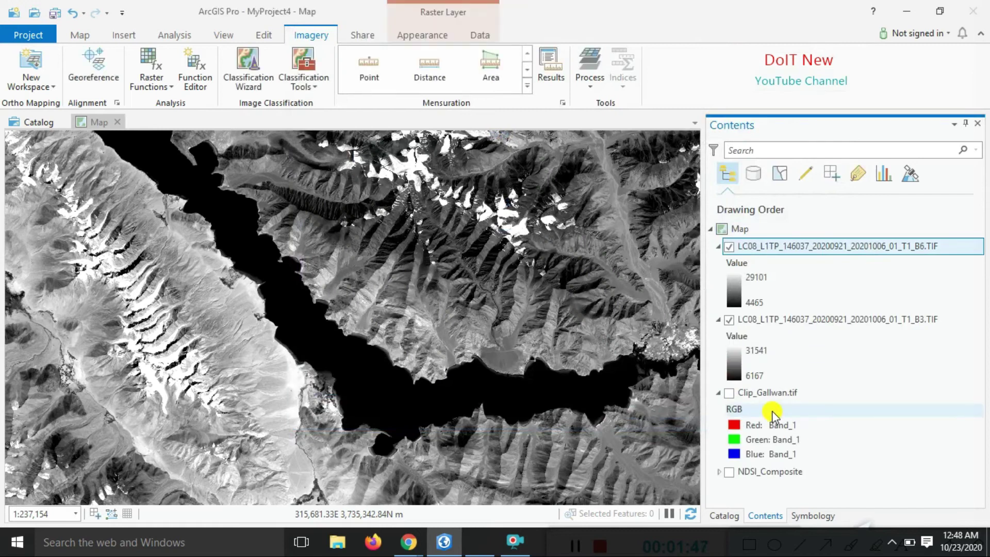
pyautogui.rightClick(745, 231)
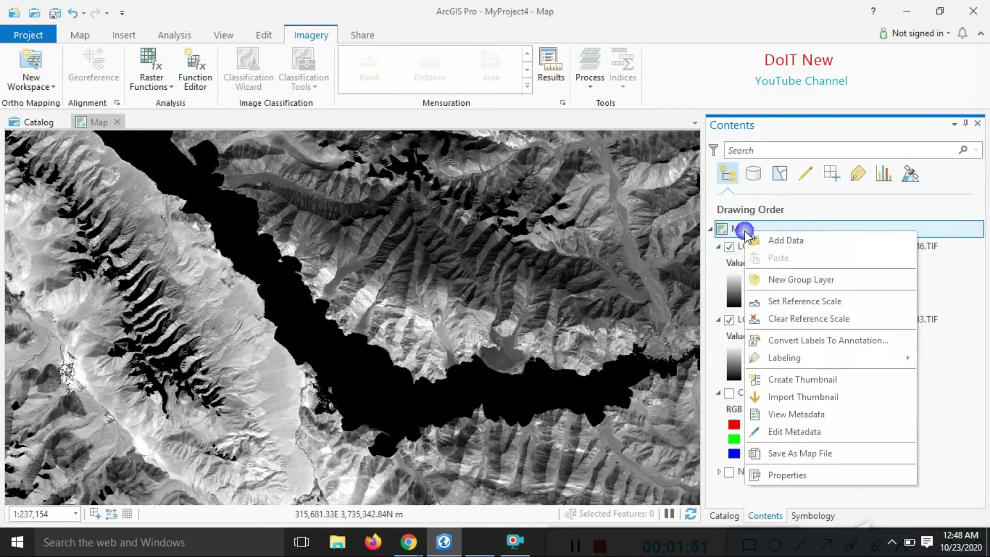
pyautogui.click(775, 243)
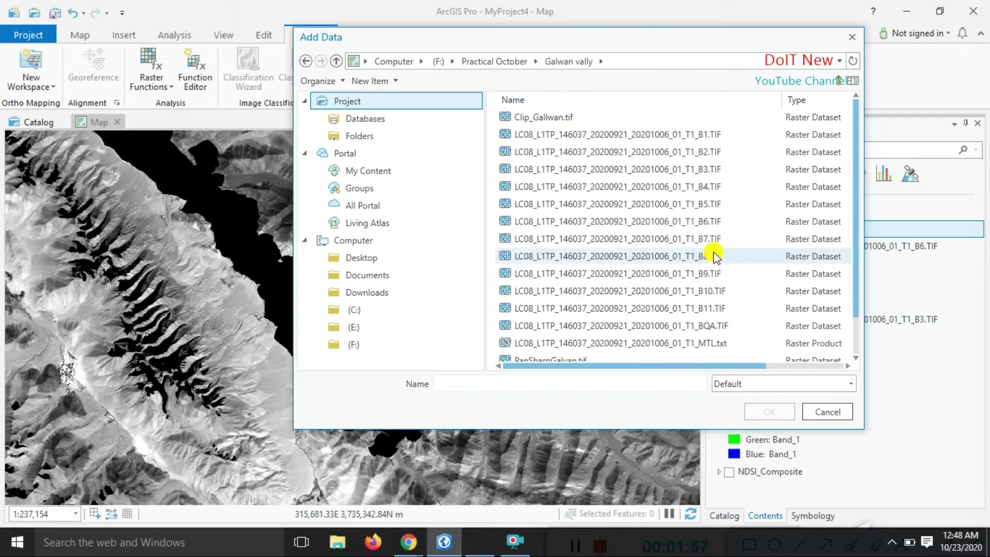
pyautogui.click(714, 238)
pyautogui.click(780, 411)
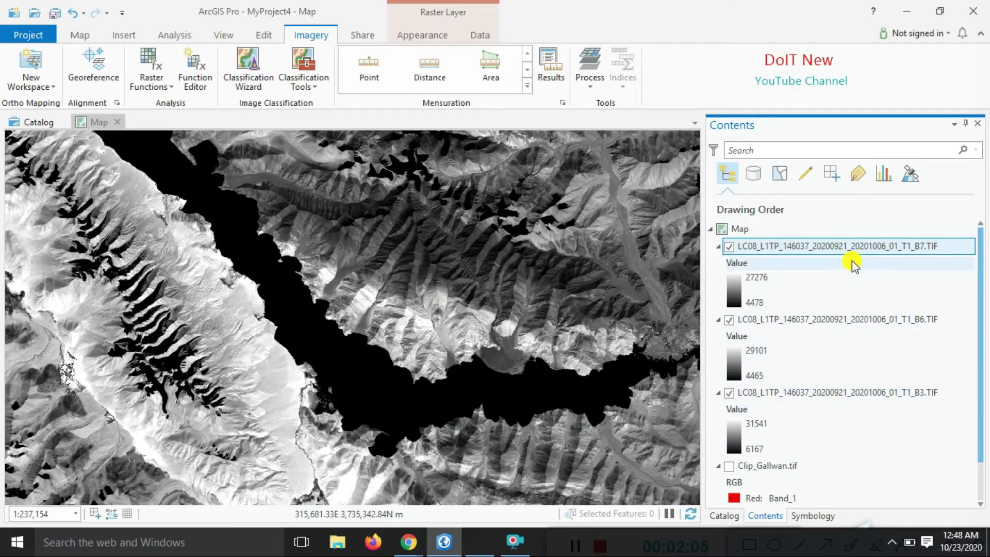
# - Reorder Contents so B3 is on top and B7 sits below B6
pyautogui.moveTo(884, 394)
pyautogui.mouseDown()
pyautogui.moveTo(873, 329)
pyautogui.moveTo(820, 223)
pyautogui.moveTo(849, 396)
pyautogui.moveTo(821, 247)
pyautogui.mouseUp()
pyautogui.click(825, 323)
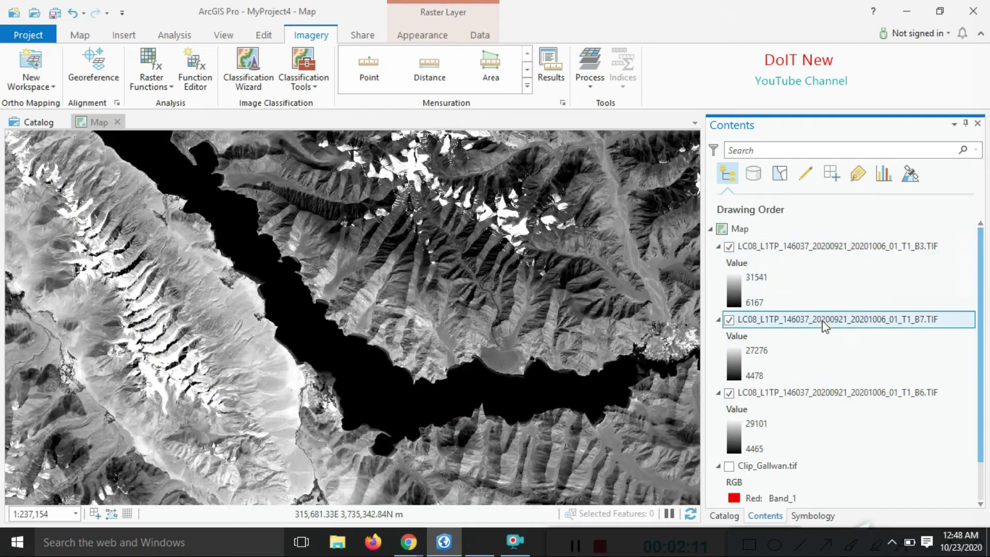
pyautogui.moveTo(825, 324); pyautogui.dragTo(839, 419)
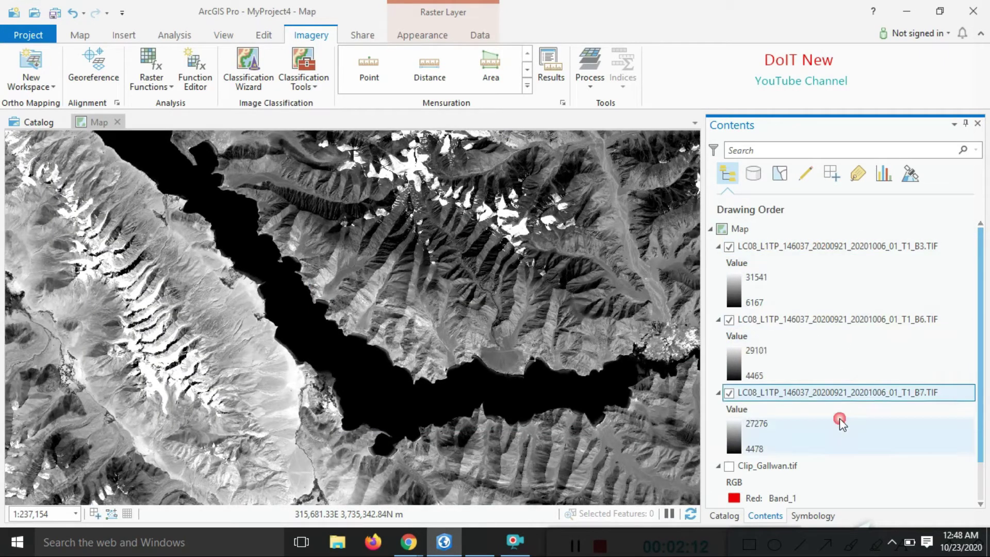
# - Select the B3, B6 and B7 layers and build a Composite raster from them
pyautogui.click(846, 252)
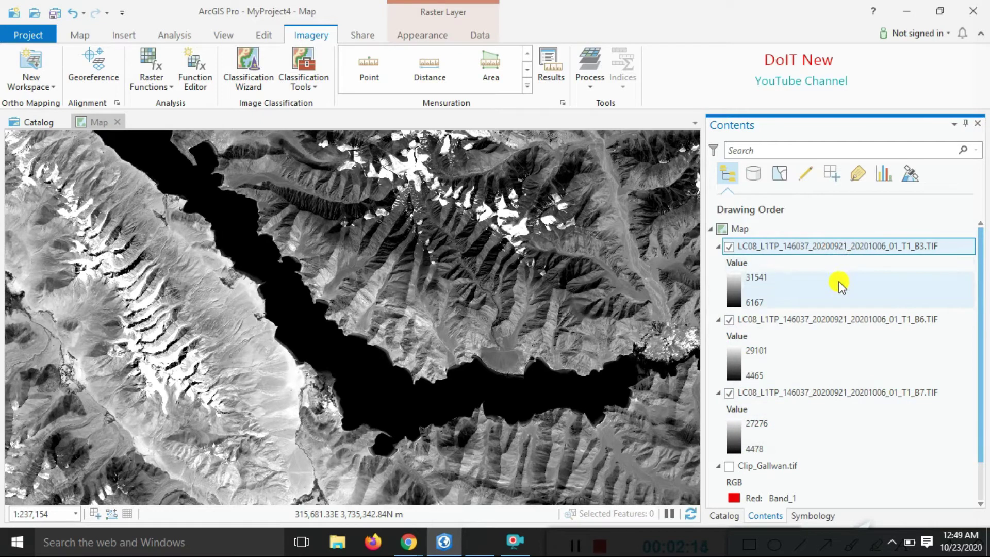
pyautogui.keyDown('ctrl'); pyautogui.click(821, 321); pyautogui.keyUp('ctrl')
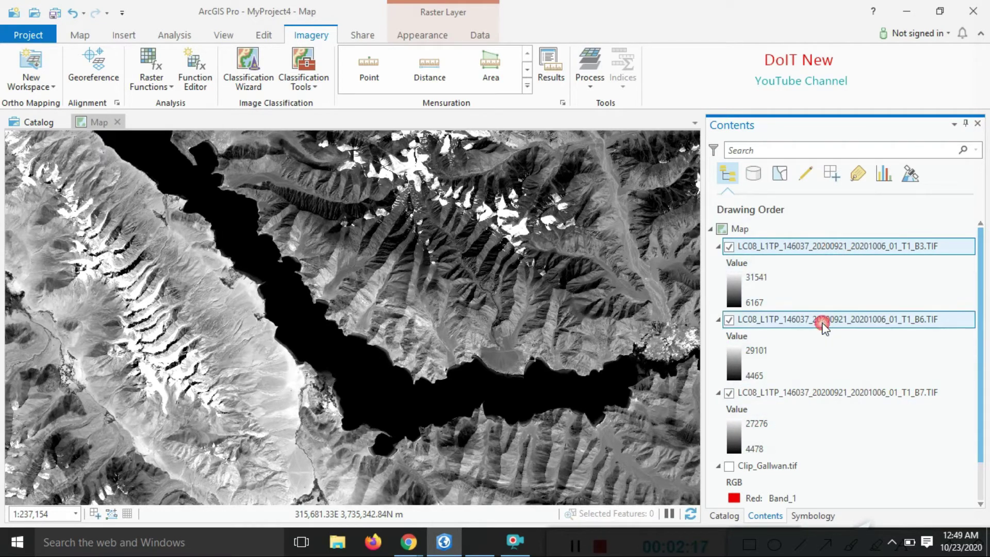
pyautogui.keyDown('ctrl'); pyautogui.click(825, 394); pyautogui.keyUp('ctrl')
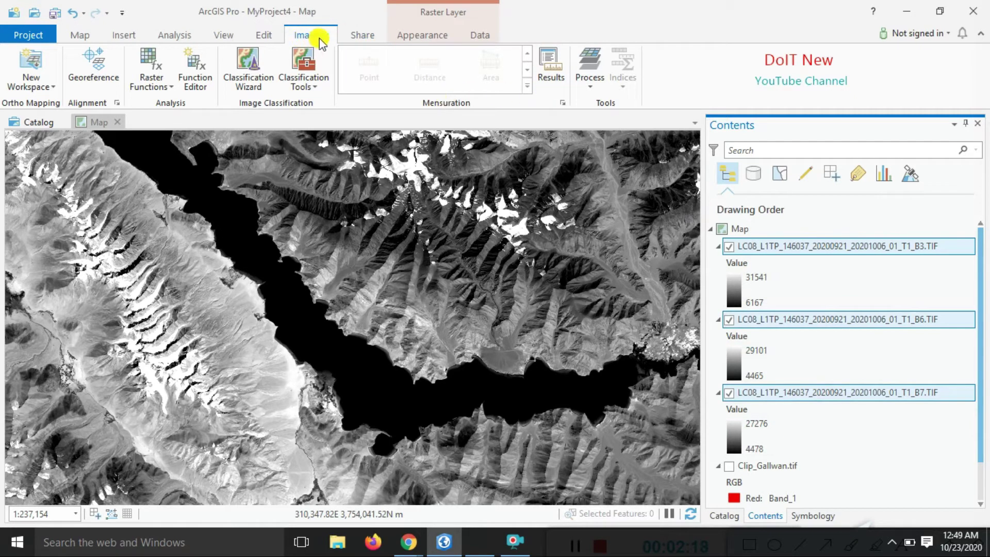
pyautogui.click(591, 88)
pyautogui.click(626, 201)
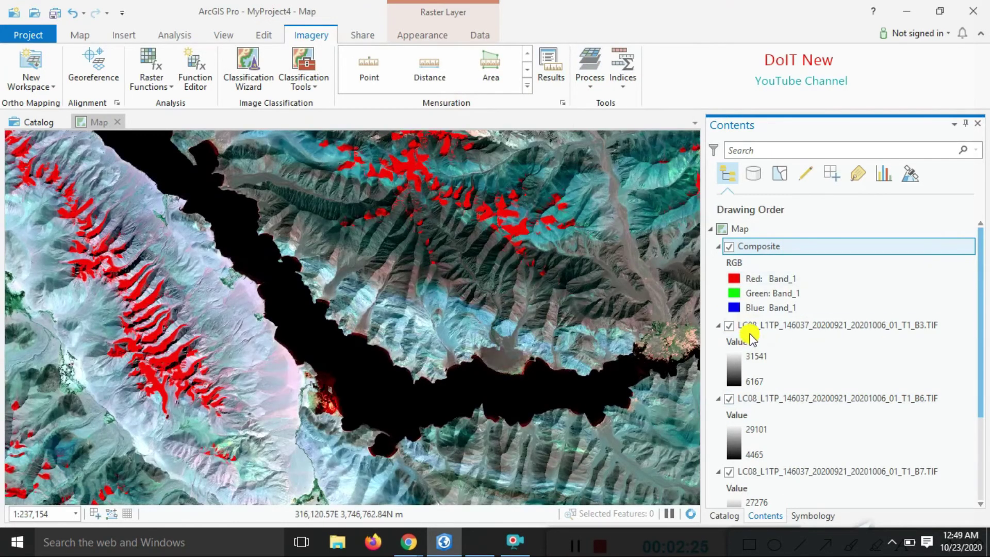
# - Remove the individual B3, B6 and B7 band layers from the map
pyautogui.rightClick(748, 330)
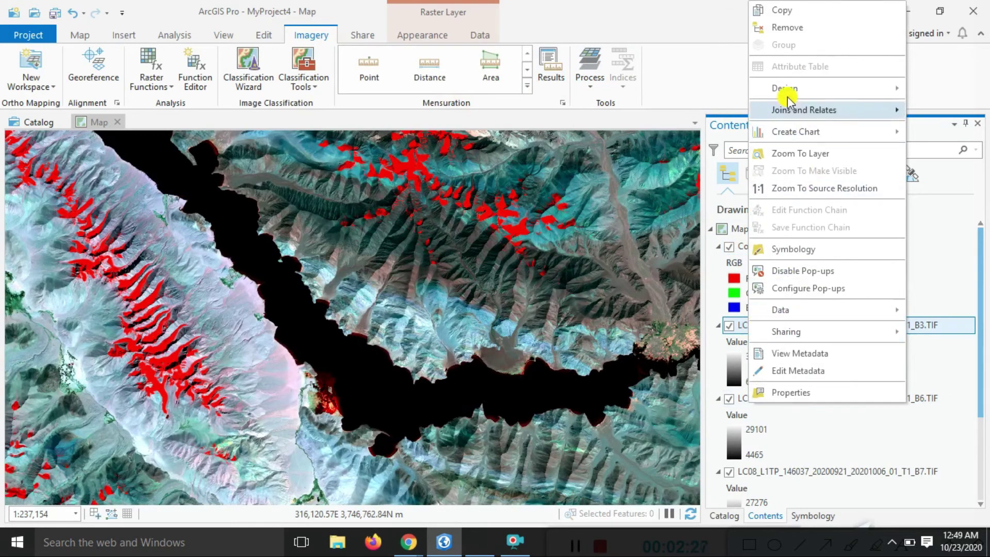
pyautogui.click(788, 27)
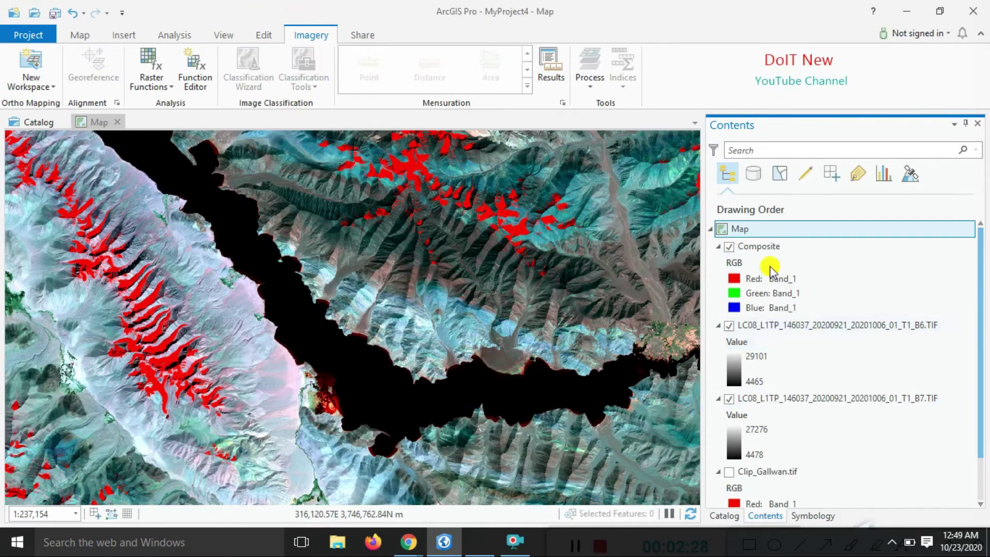
pyautogui.rightClick(766, 329)
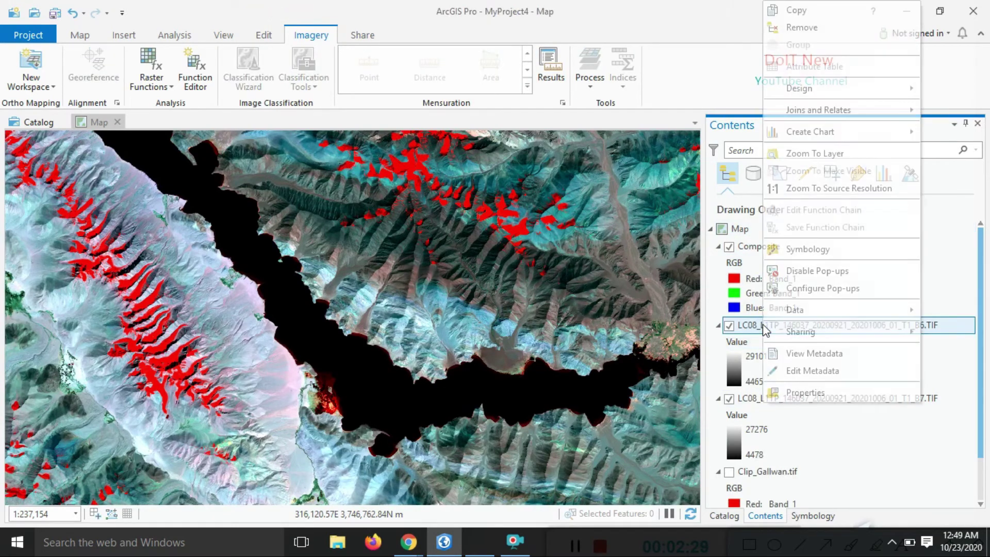
pyautogui.click(800, 29)
pyautogui.rightClick(799, 327)
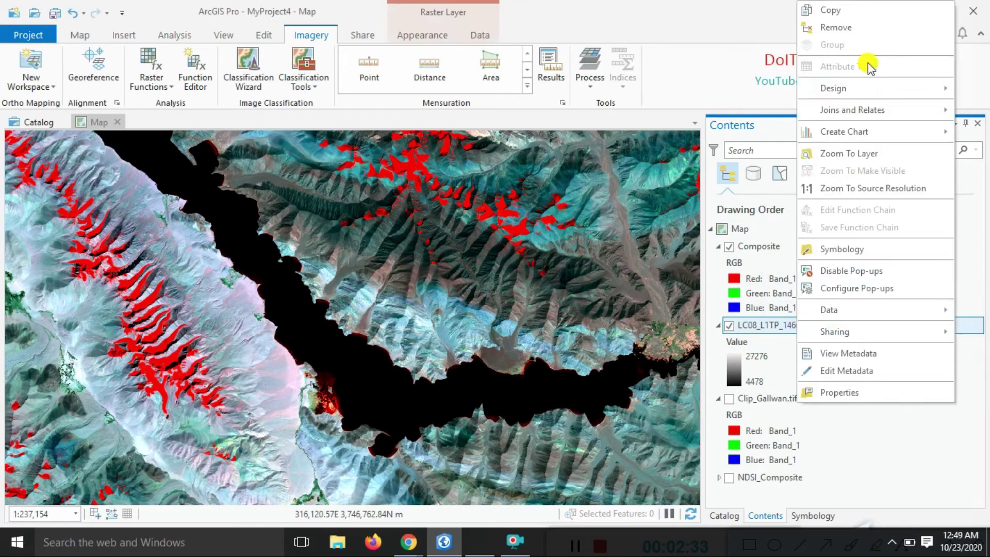
pyautogui.click(833, 28)
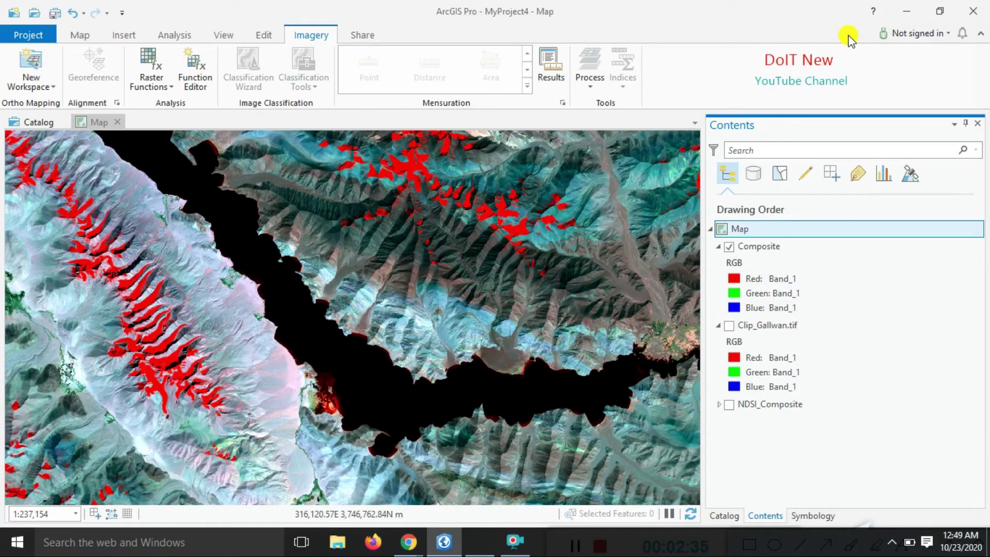
# - Remove the Clip_Gallwan.tif layer and select the Composite layer
pyautogui.rightClick(760, 329)
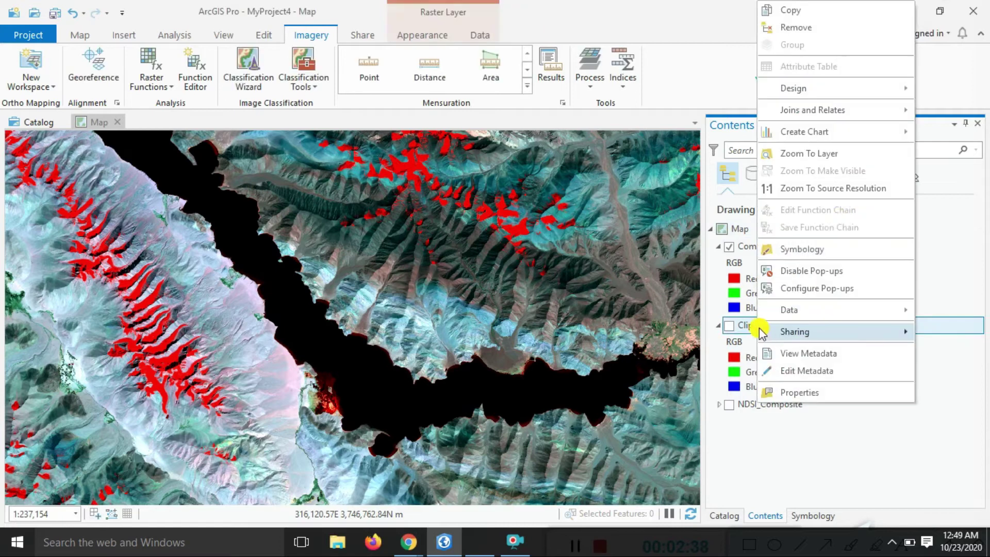
pyautogui.click(797, 31)
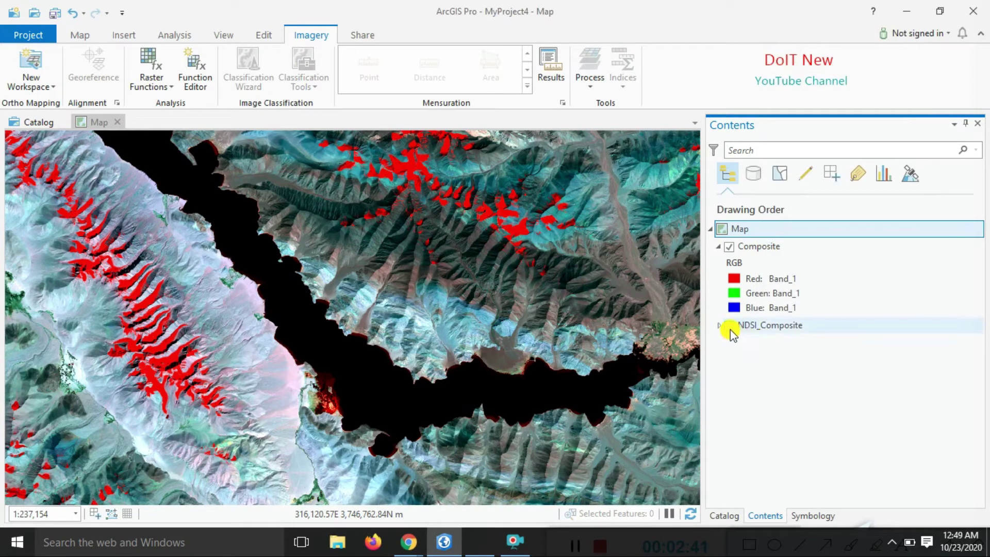
pyautogui.click(755, 248)
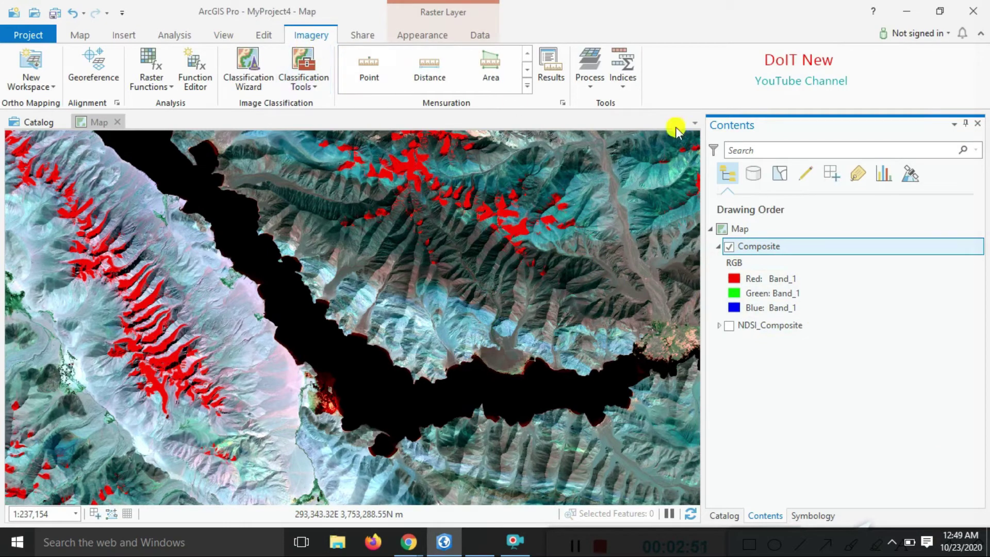
pyautogui.click(622, 86)
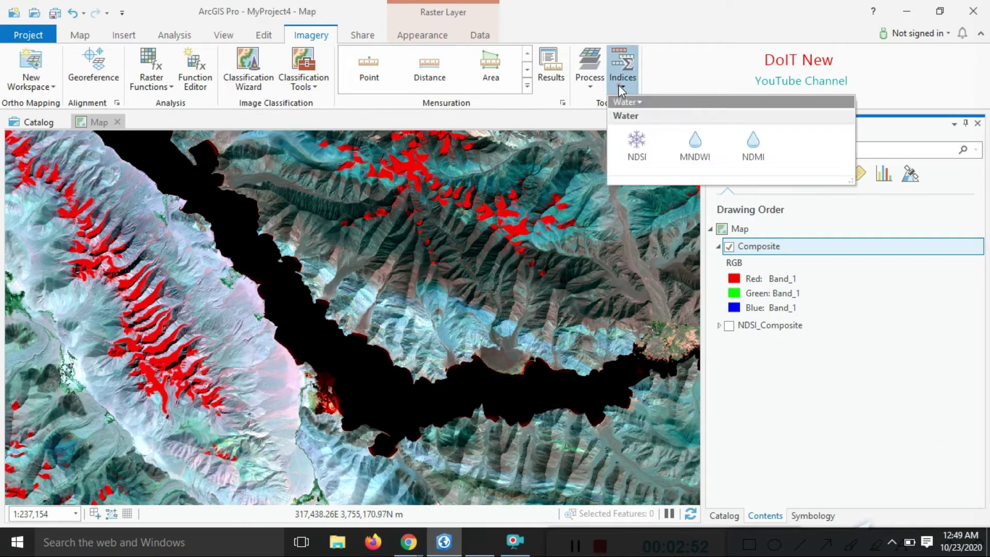
# - Set up MNDWI on the Composite with Green Band Index 1 and Shortwave Infrared Band Index 2
pyautogui.click(697, 164)
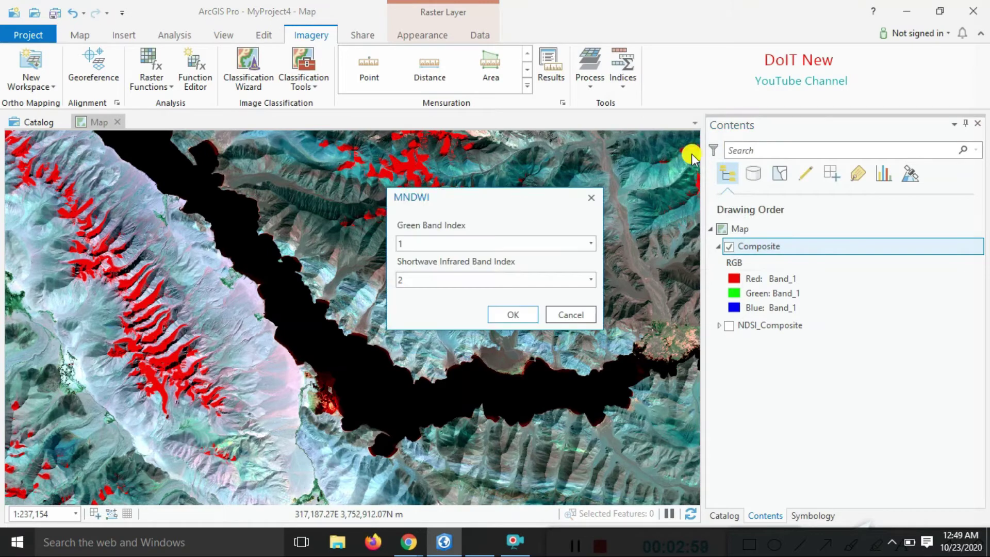
pyautogui.click(507, 246)
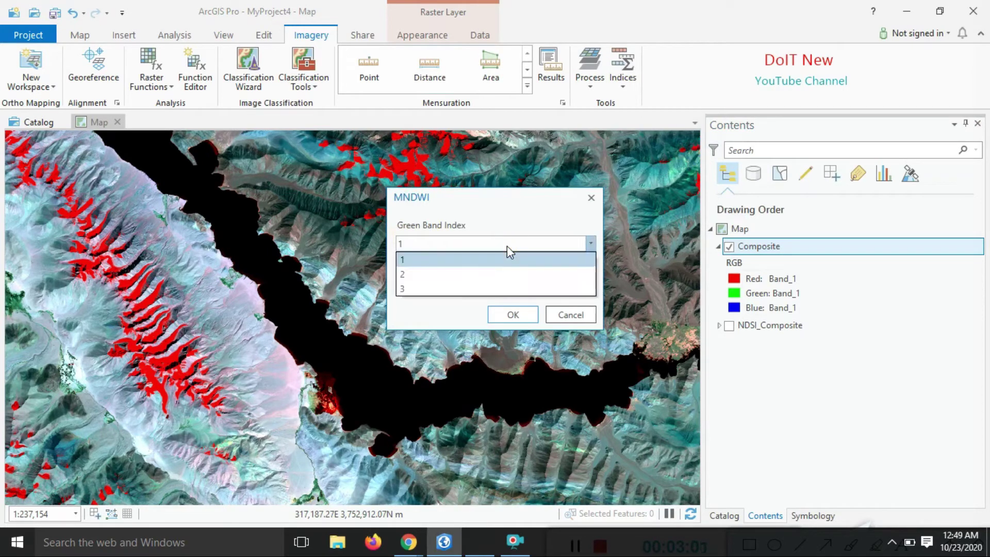
pyautogui.click(424, 260)
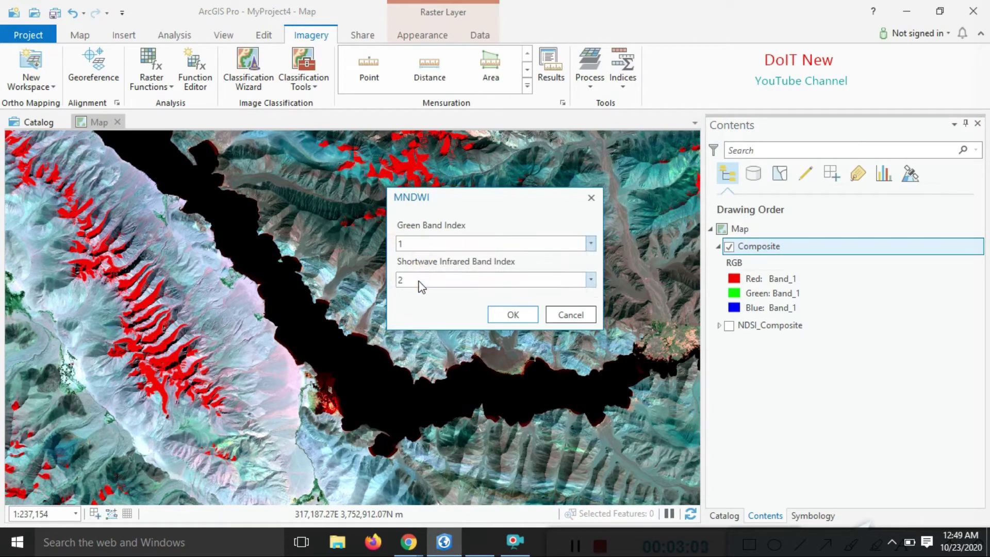
pyautogui.click(421, 282)
pyautogui.click(418, 282)
# - Run MNDWI, zoom out, and hide the Composite layer to show the grayscale MNDWI_Composite
pyautogui.click(517, 315)
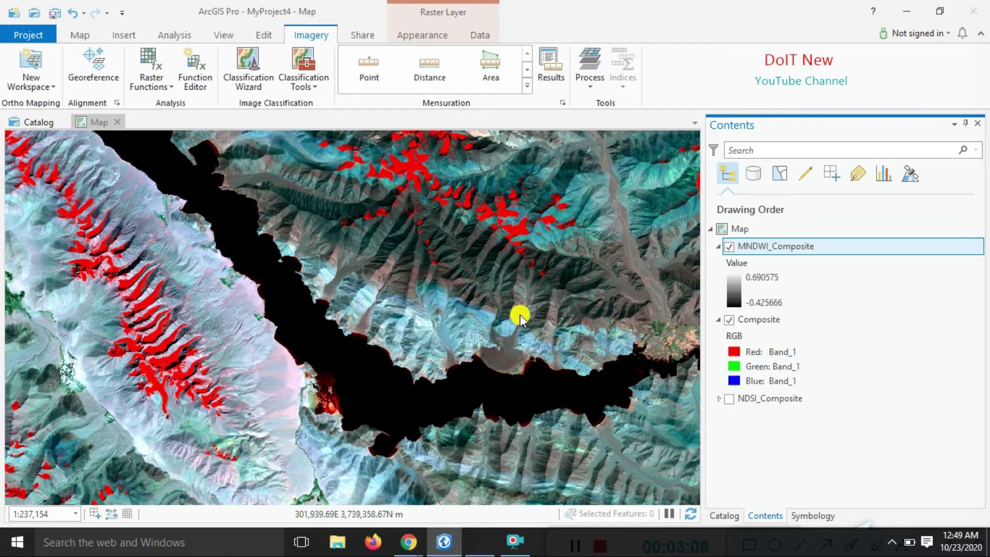
pyautogui.scroll(-3, 520, 315)
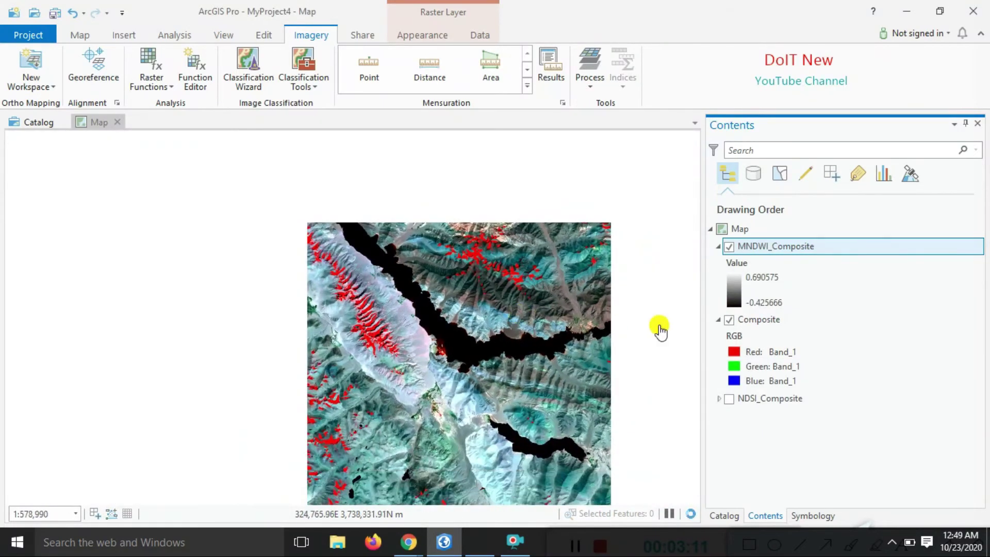
pyautogui.click(726, 324)
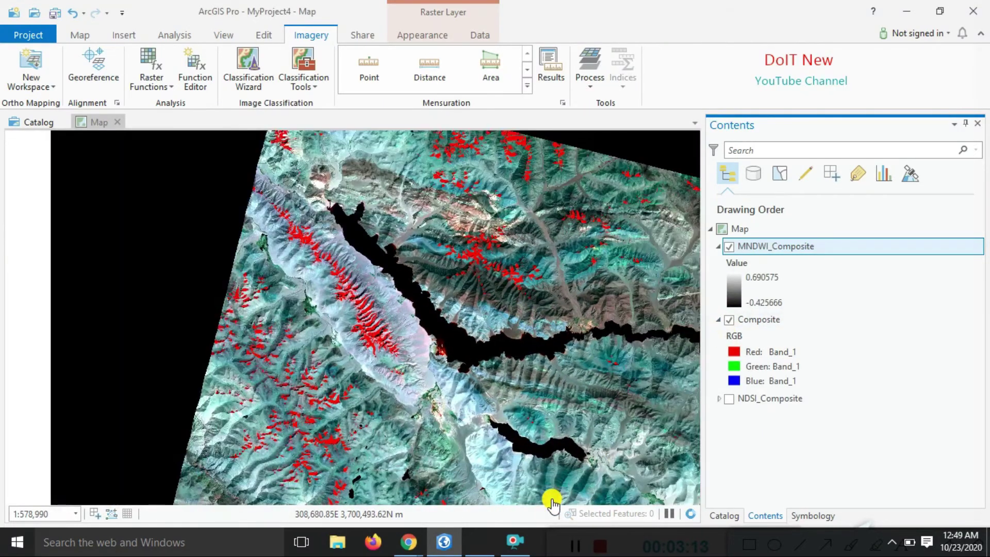
pyautogui.click(729, 321)
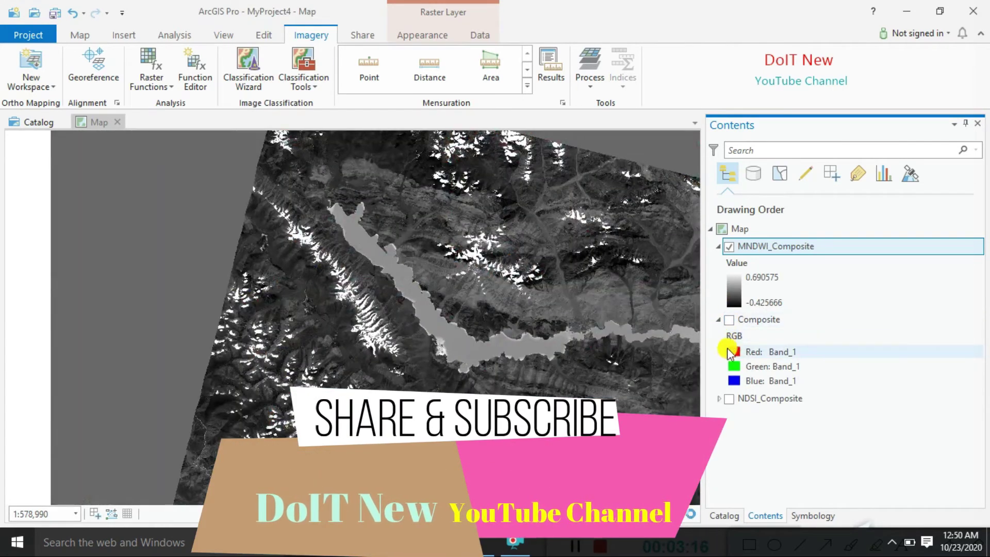
# - Apply the green-to-red color scheme to MNDWI_Composite and display its background value
pyautogui.click(735, 293)
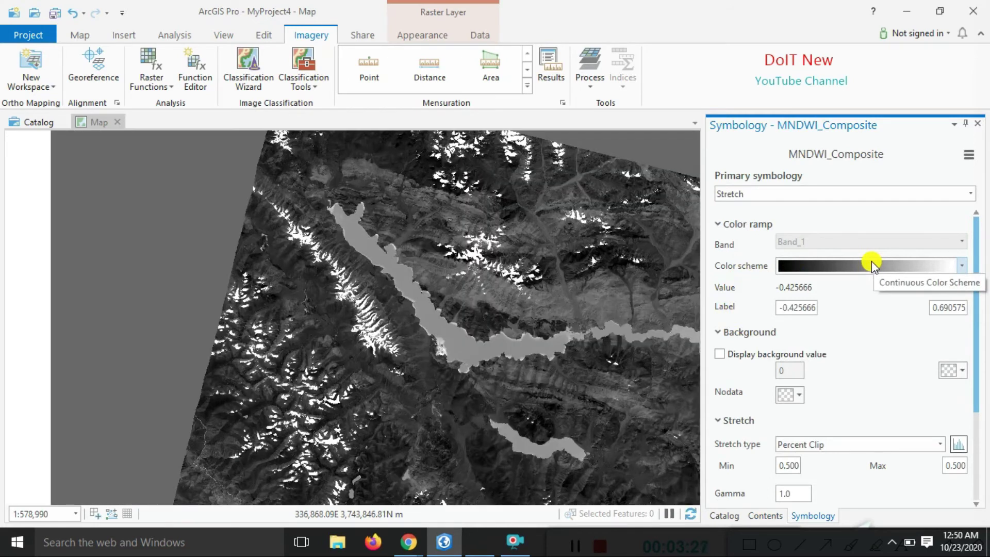
pyautogui.click(871, 264)
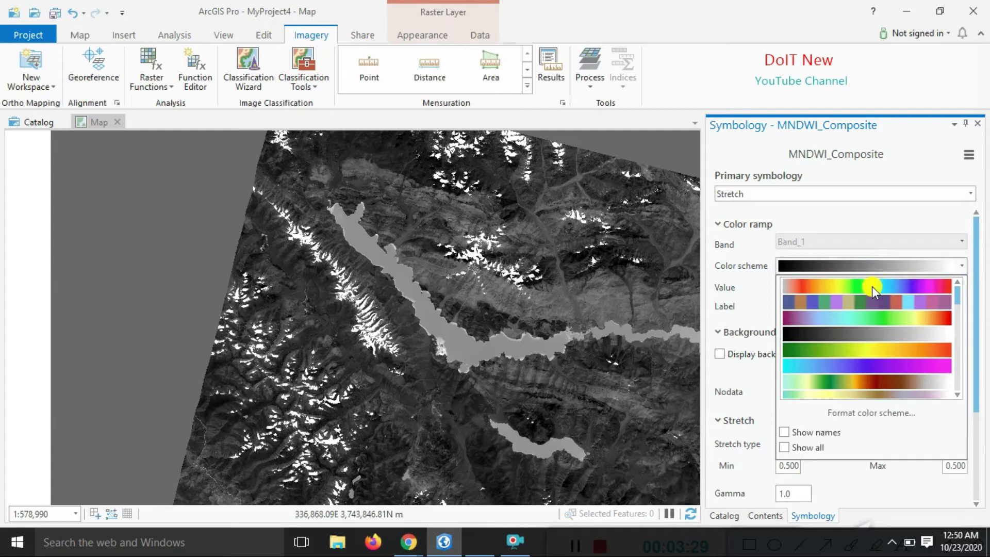
pyautogui.click(857, 349)
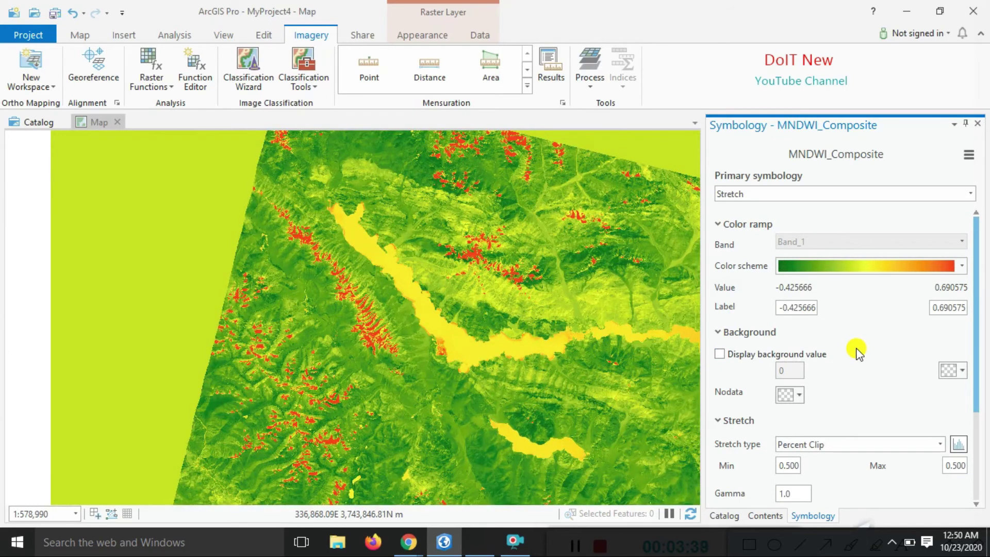
pyautogui.click(721, 355)
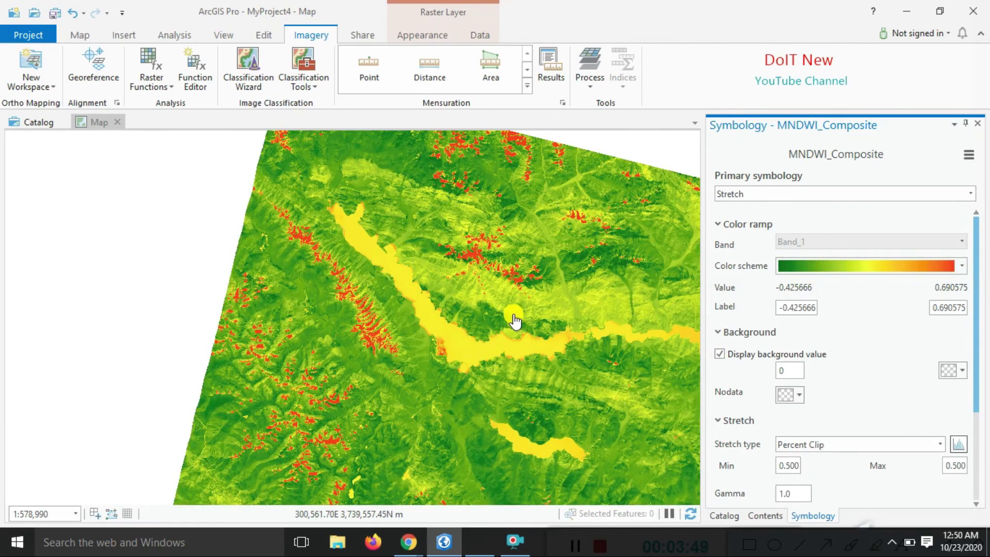
pyautogui.scroll(-2, 515, 321)
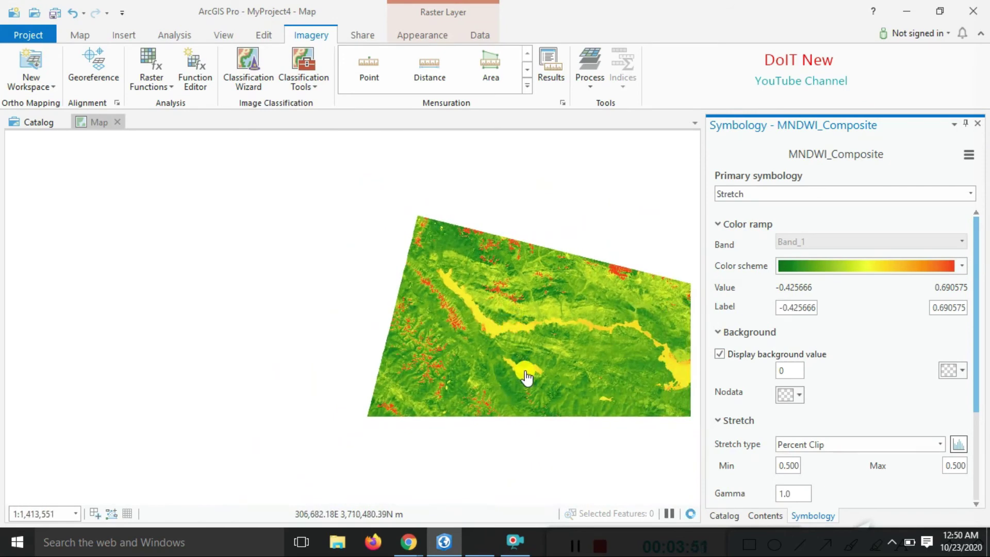
pyautogui.scroll(3, 527, 379)
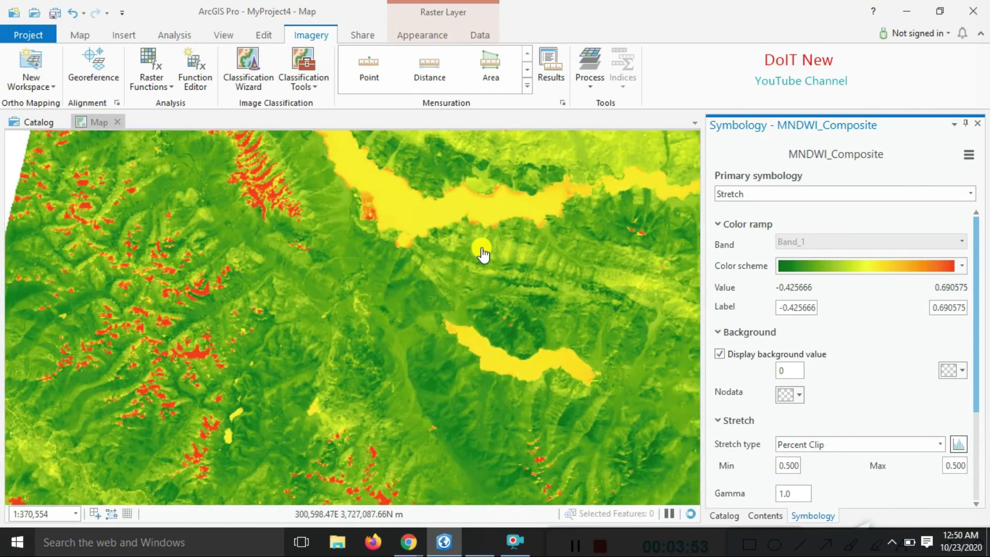
pyautogui.moveTo(469, 234); pyautogui.dragTo(517, 391)
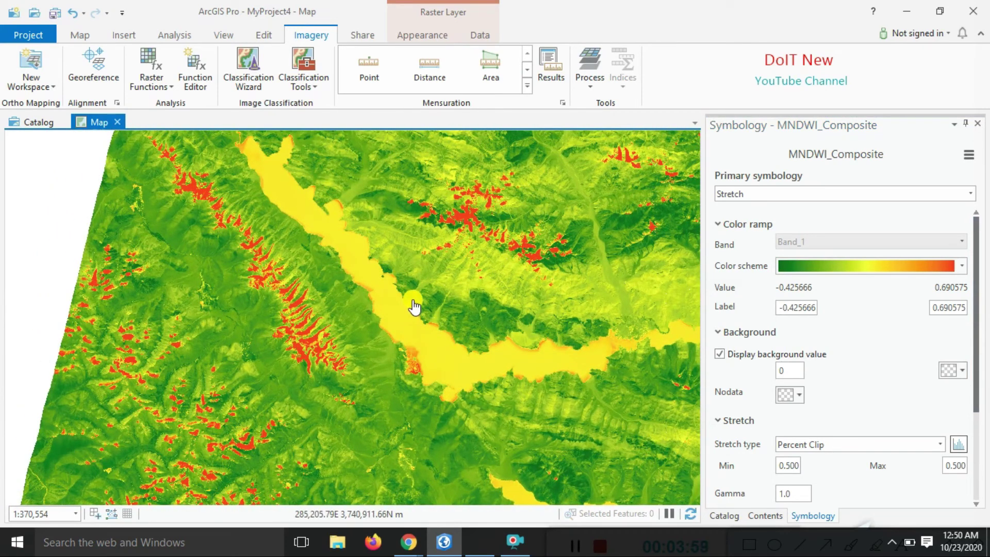
# - Try the cyan-magenta ramp, then switch to the green-brown-white multicolour ramp showing the river dark red
pyautogui.moveTo(444, 302); pyautogui.dragTo(364, 276)
pyautogui.click(845, 266)
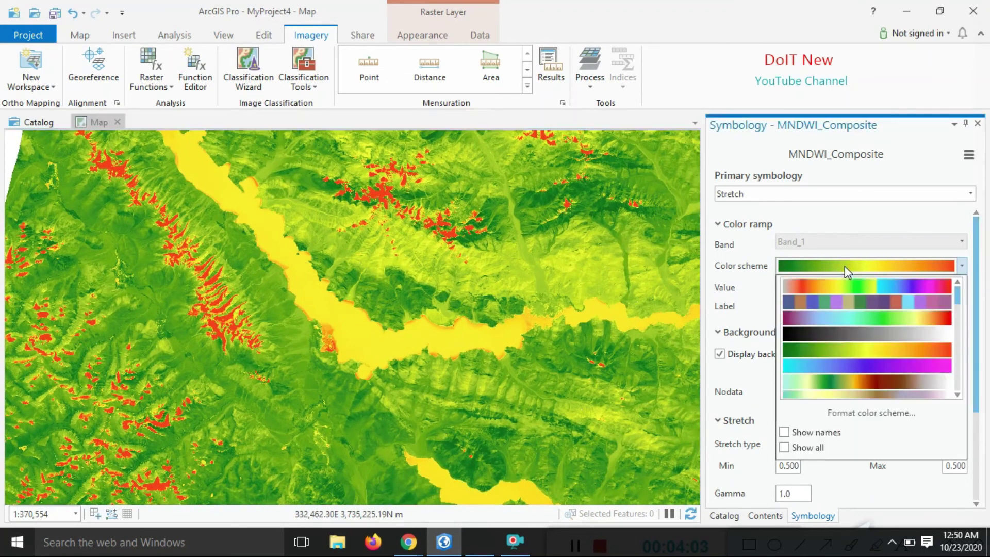
pyautogui.click(840, 366)
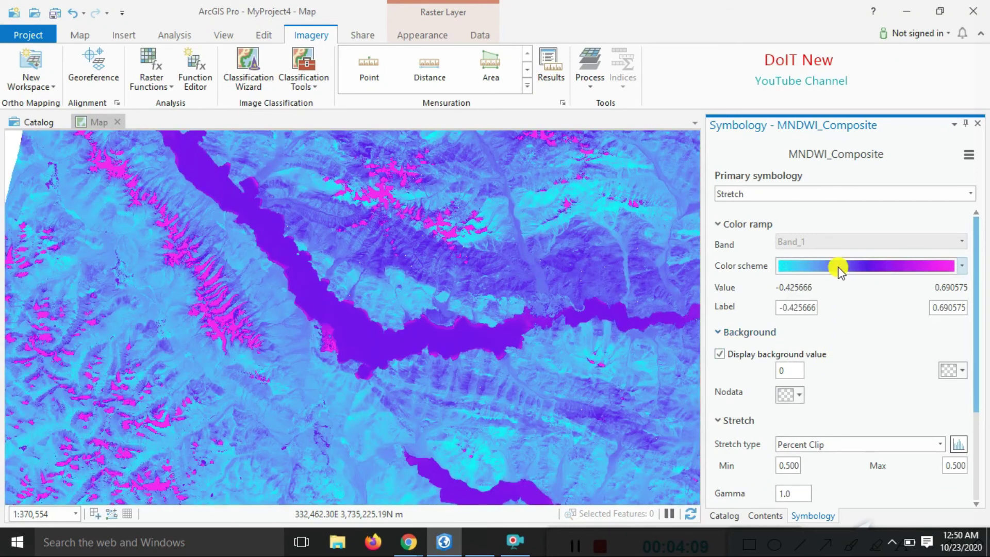
pyautogui.click(839, 266)
pyautogui.click(850, 386)
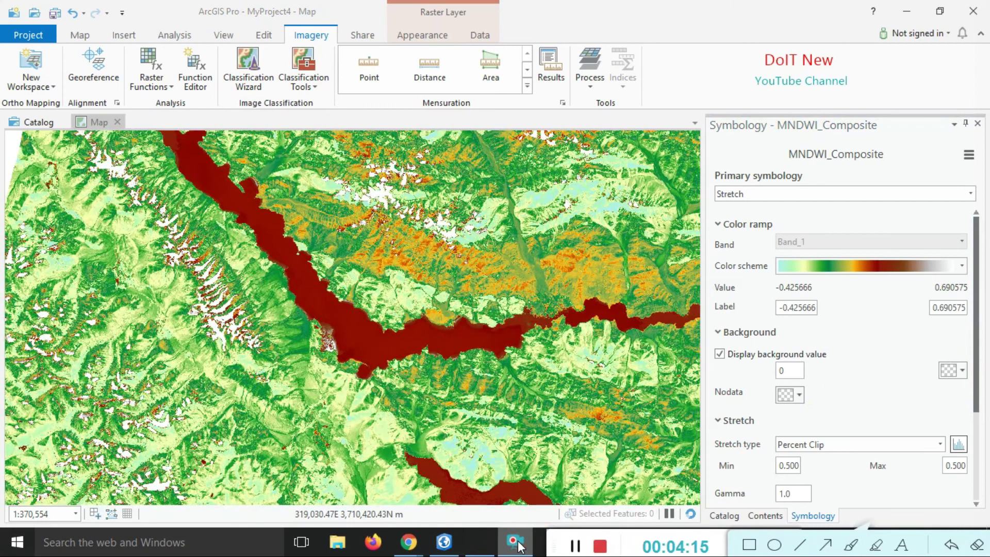
pyautogui.click(861, 309)
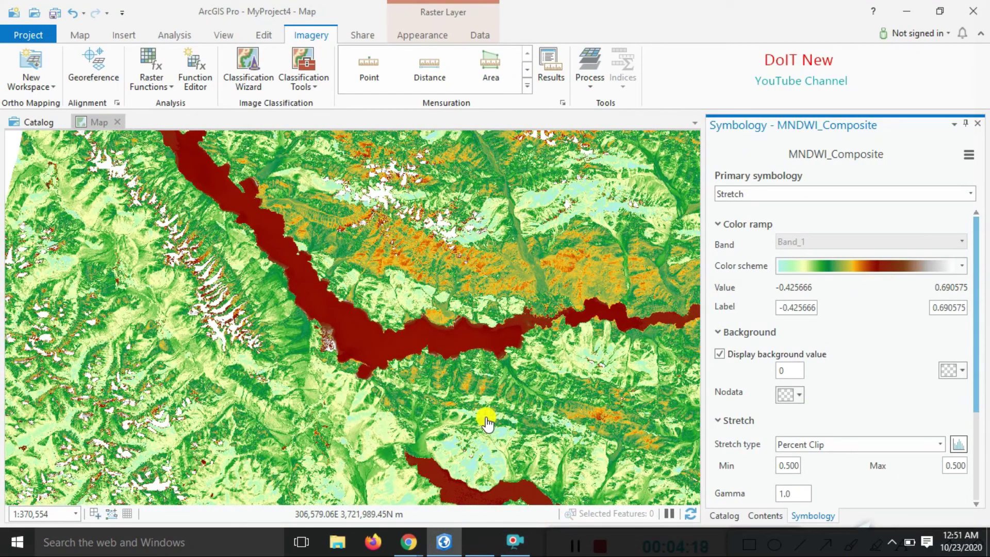
pyautogui.scroll(-3, 395, 402)
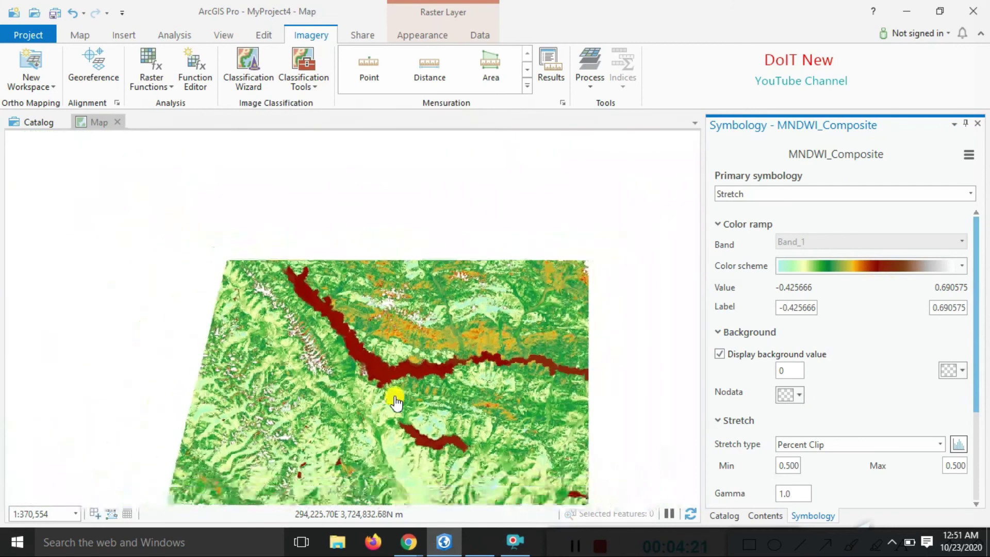
pyautogui.scroll(4, 436, 428)
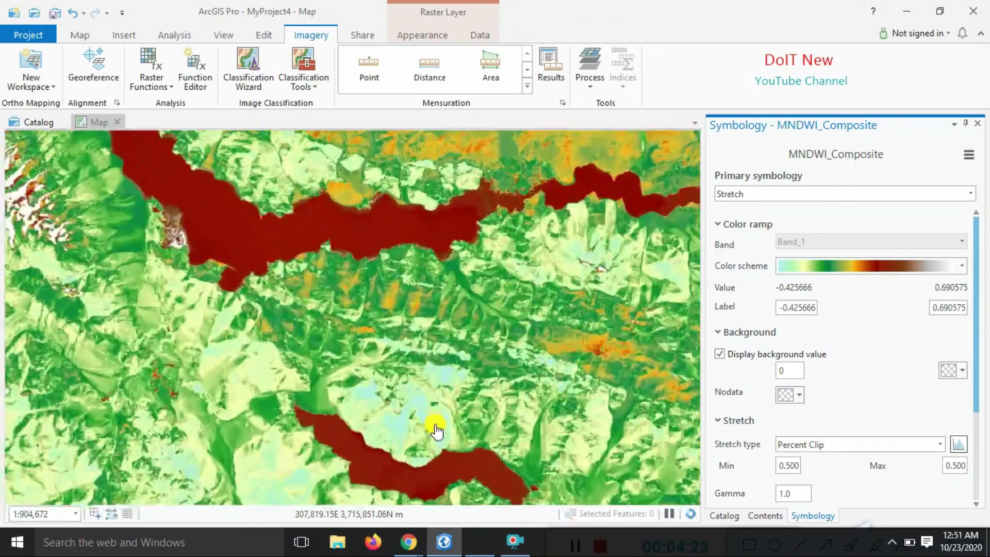
pyautogui.moveTo(374, 340); pyautogui.dragTo(329, 339)
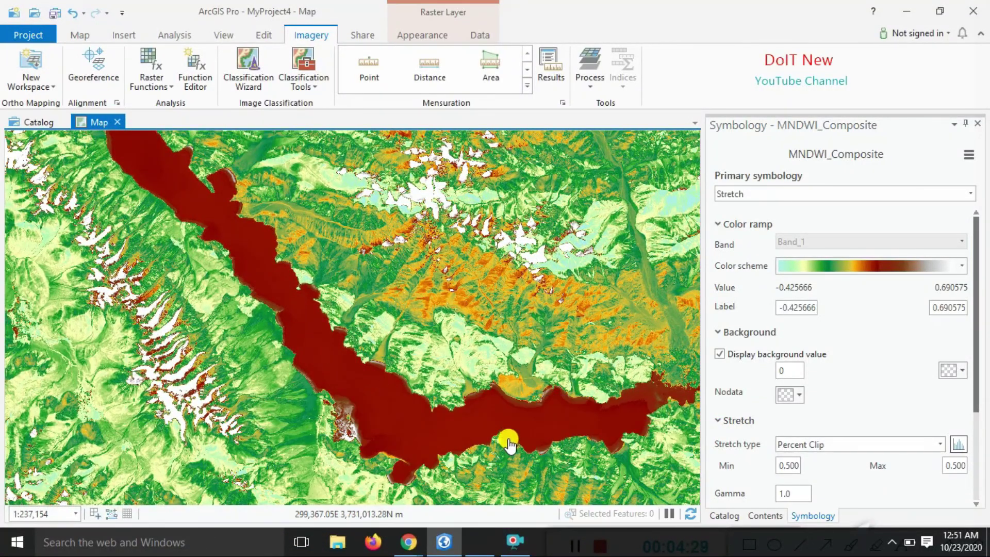
pyautogui.moveTo(592, 465); pyautogui.dragTo(547, 411)
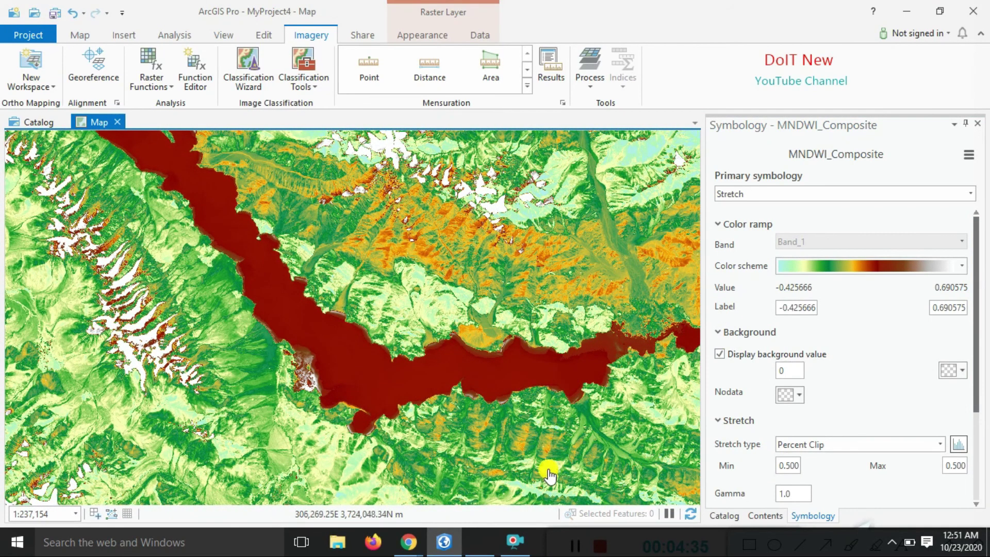
# - Return to Contents to view MNDWI_Composite's ramp legend from 0.690575 to −0.425666
pyautogui.click(515, 539)
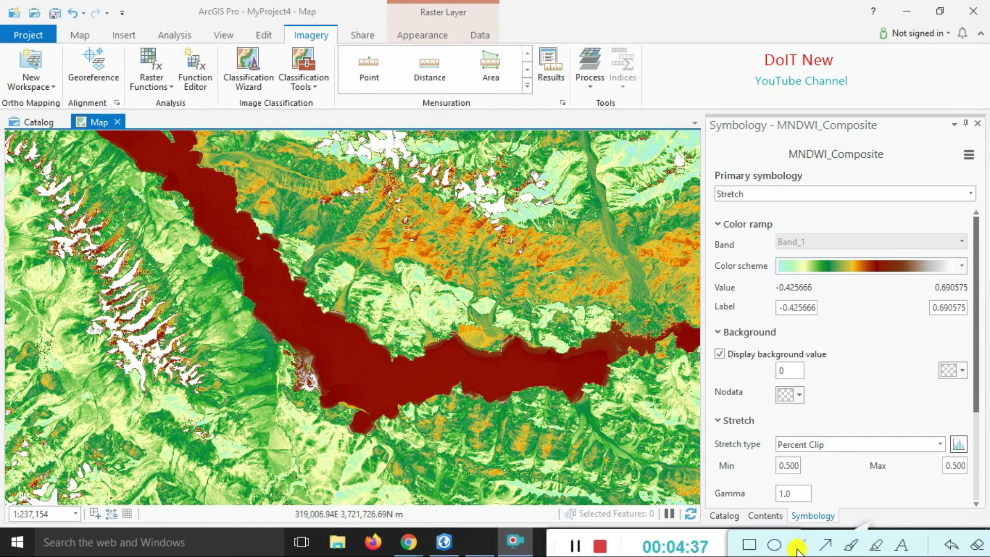
pyautogui.click(825, 545)
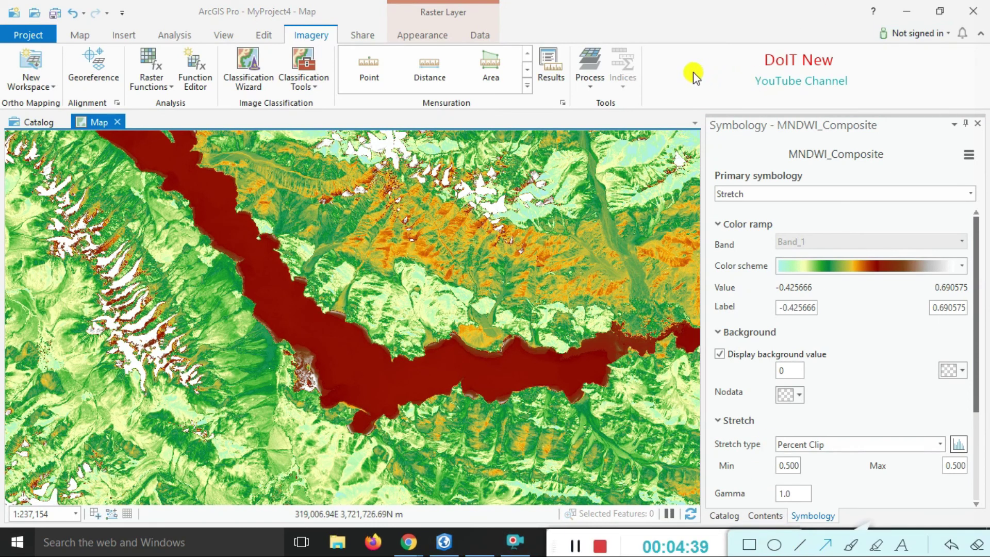
pyautogui.moveTo(669, 65); pyautogui.dragTo(755, 64)
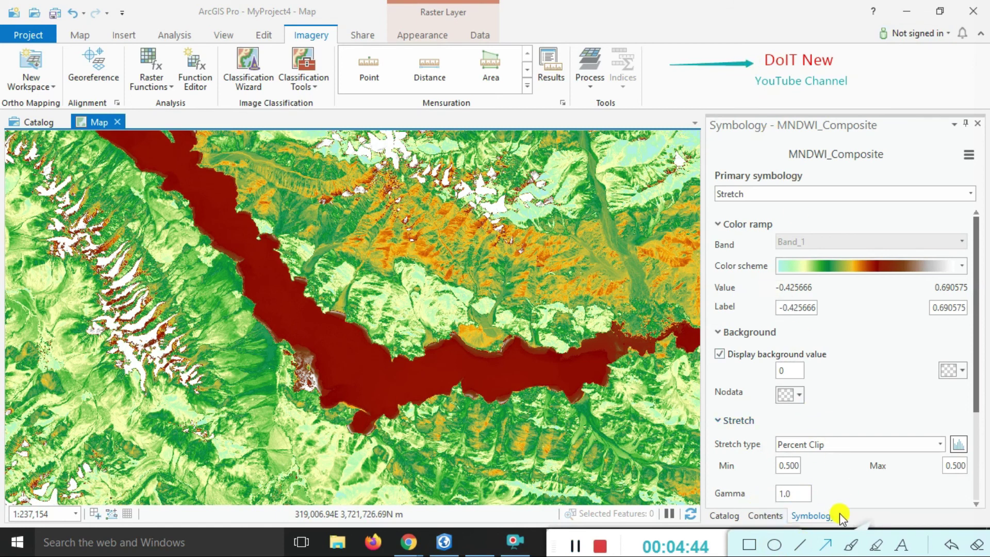
pyautogui.click(764, 516)
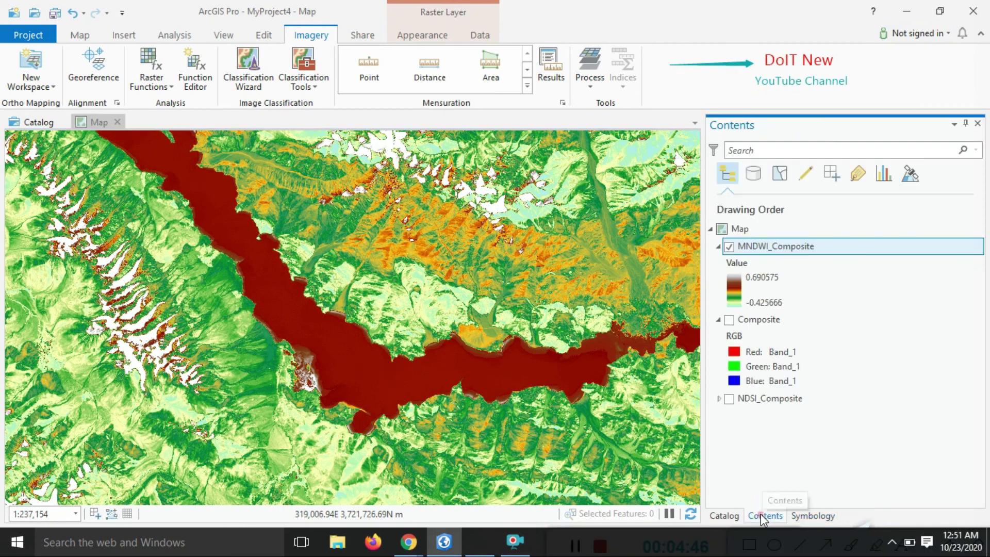